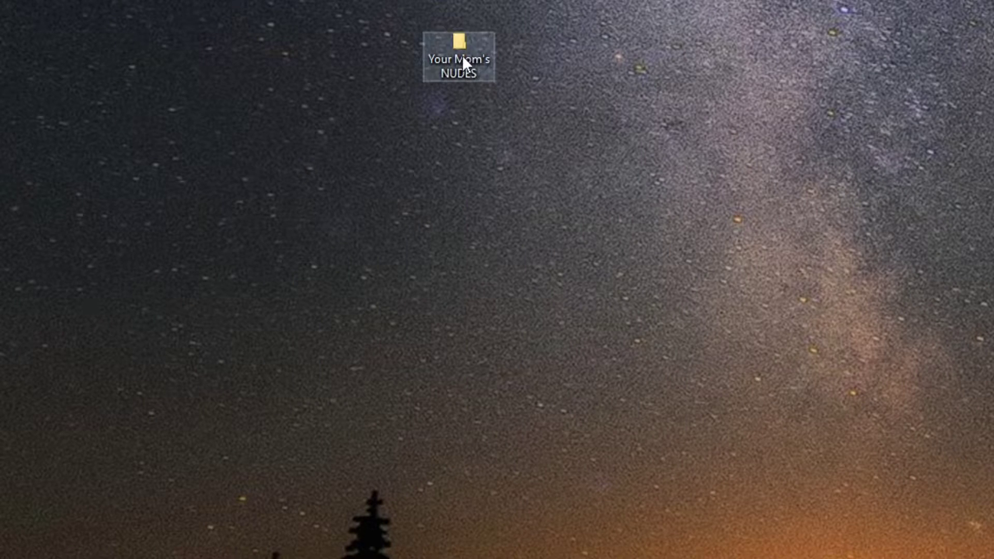
# Compare the sizes in the Properties of the Your Mom's NUDES folder and its zip archive.
pyautogui.rightClick(461, 54)
pyautogui.click(803, 553)
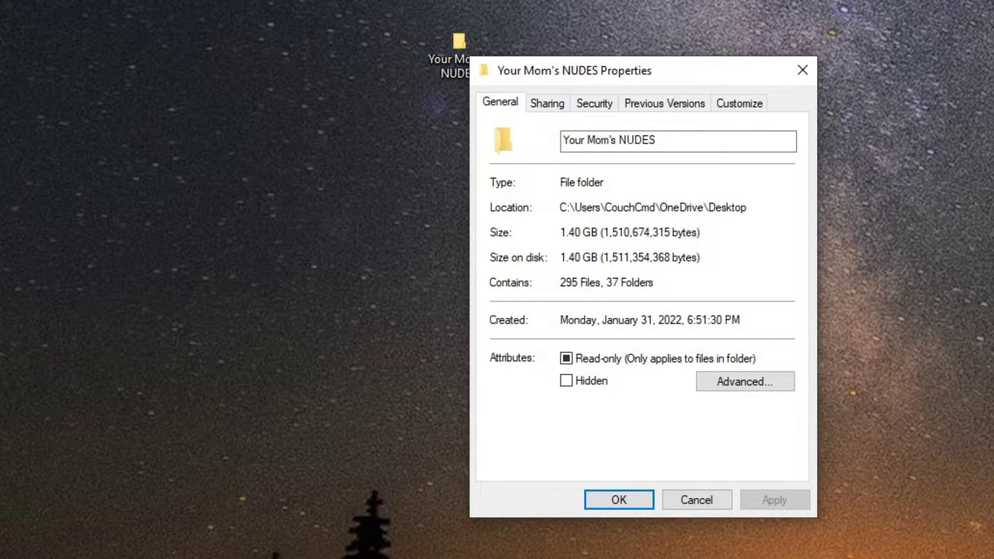
pyautogui.click(283, 72)
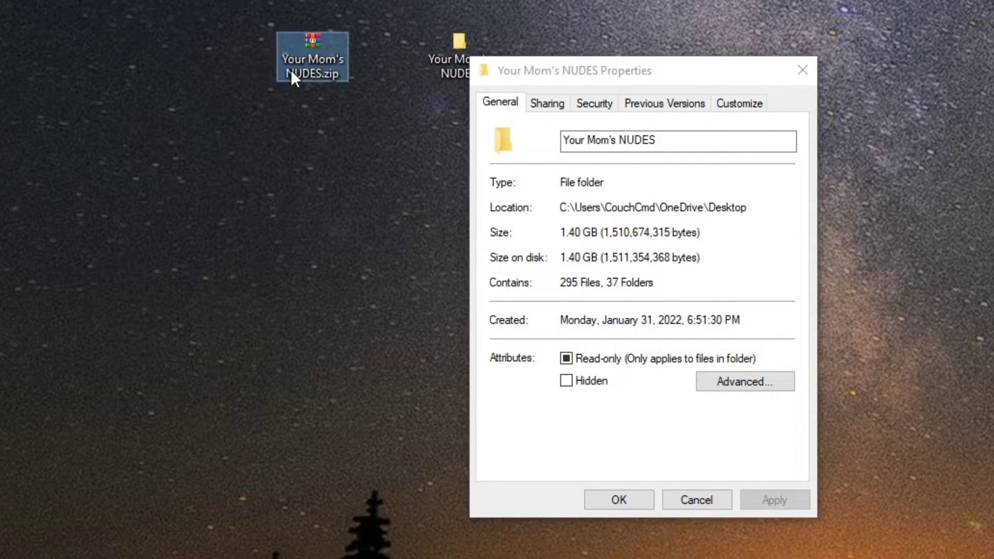
pyautogui.rightClick(293, 73)
pyautogui.click(321, 553)
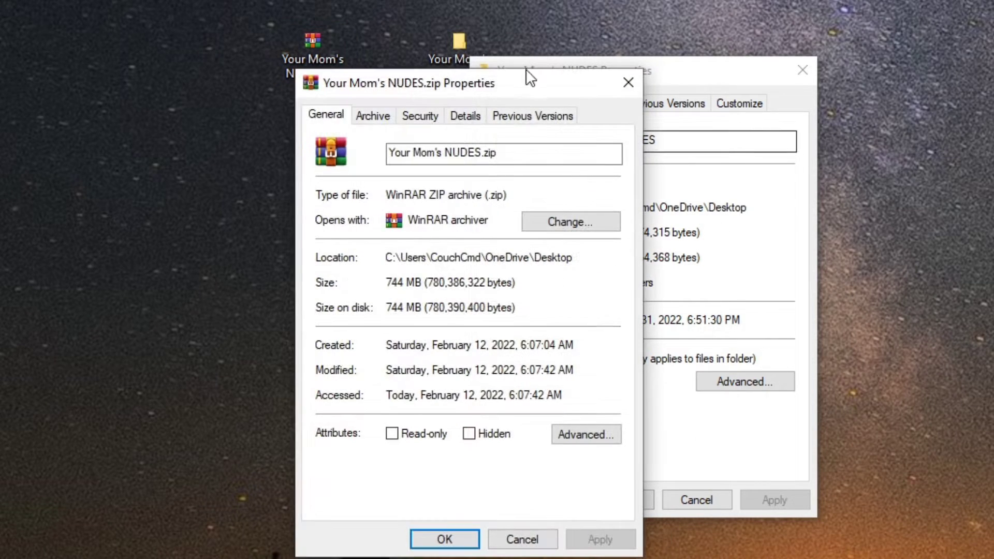
pyautogui.moveTo(526, 72); pyautogui.dragTo(337, 49)
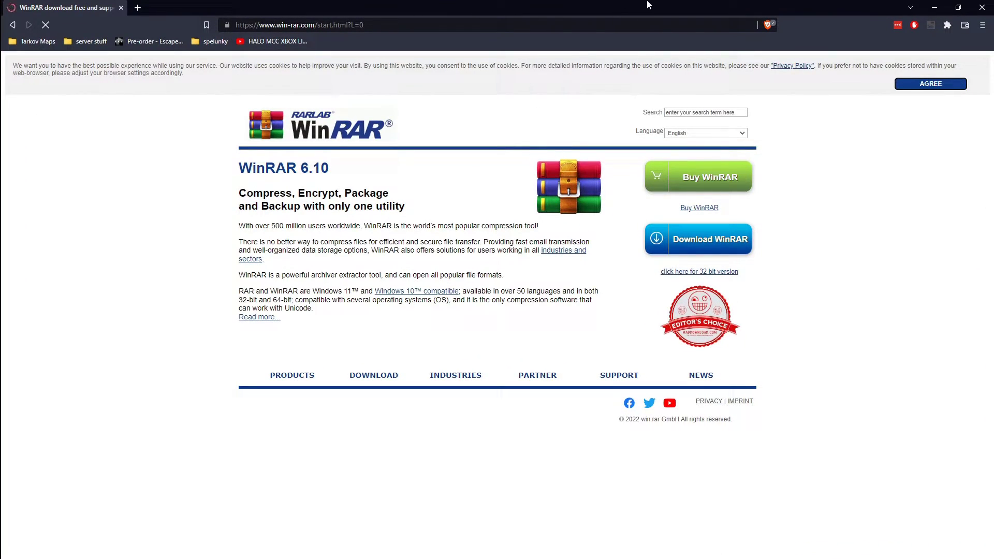
# Merge the WinZip and 7-Zip website tabs into the WinRAR browser window and view WinZip.
pyautogui.moveTo(0, 24); pyautogui.dragTo(338, 2)
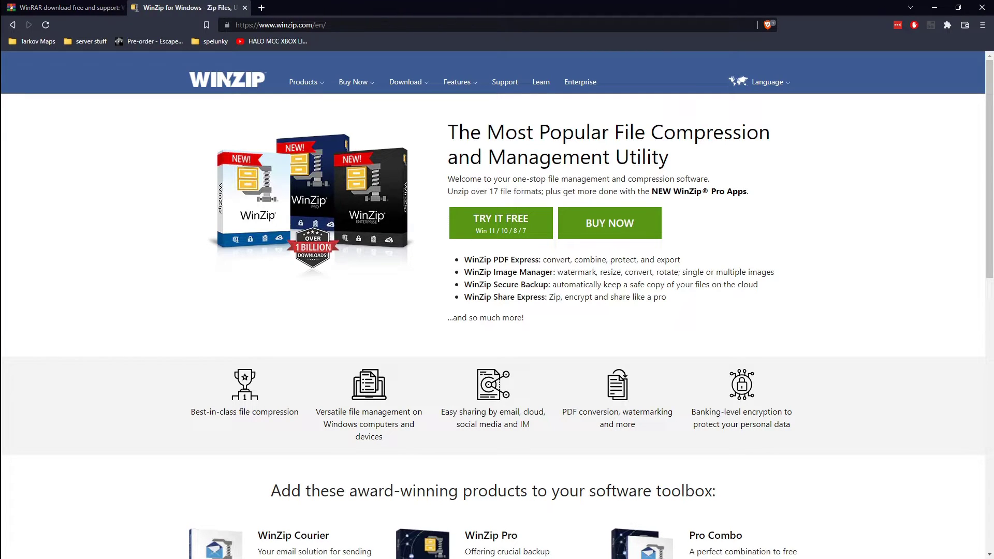
pyautogui.moveTo(0, 23); pyautogui.dragTo(310, 7)
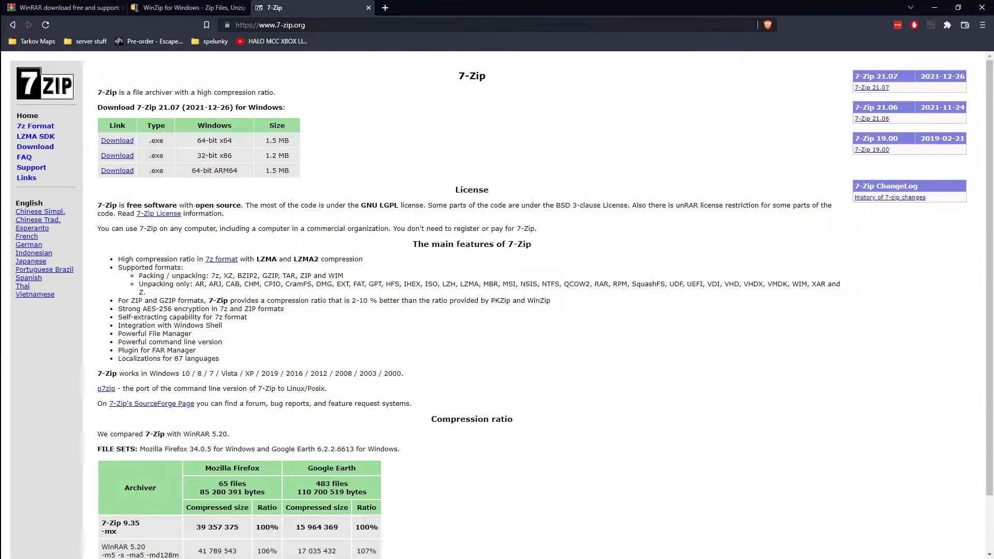
pyautogui.scroll(-1, 470, 322)
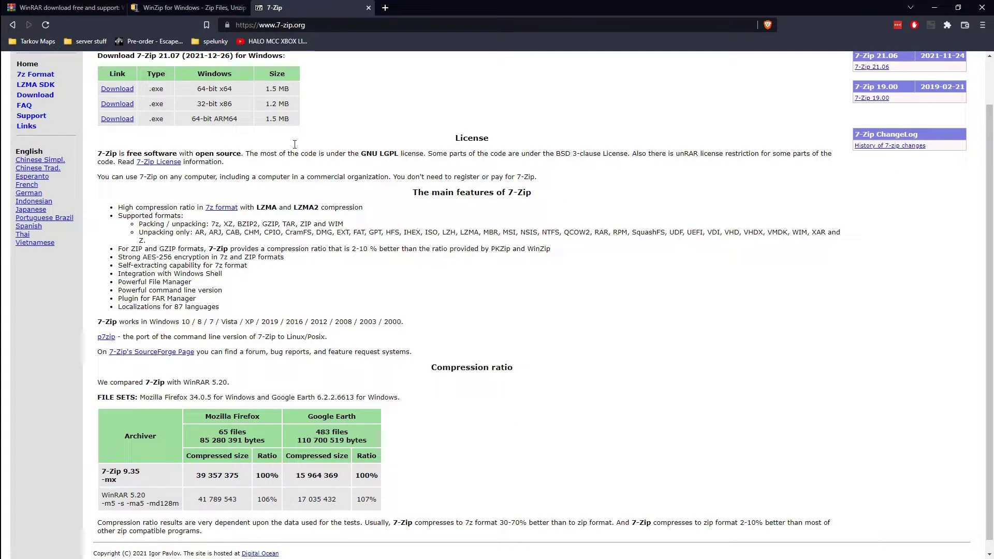
pyautogui.click(178, 7)
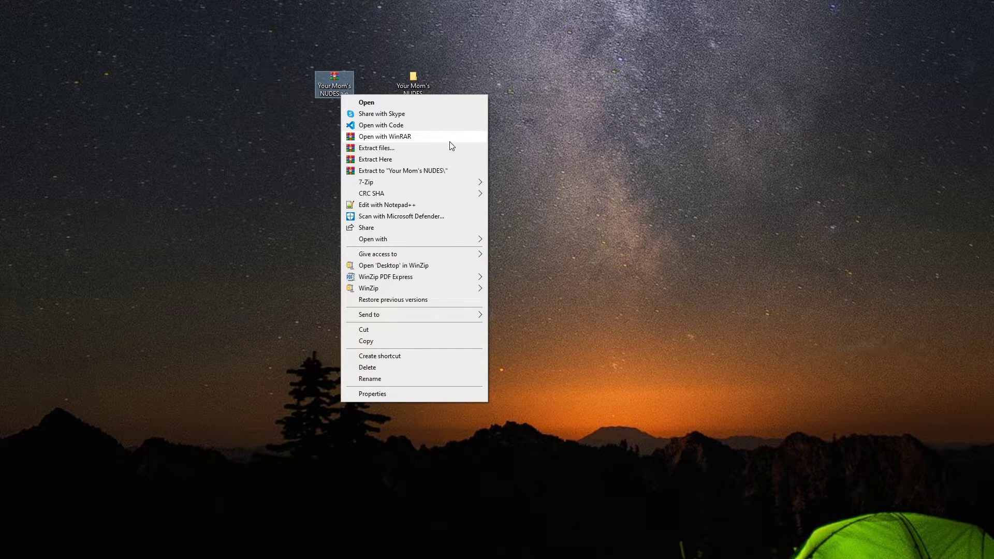
# Open the zip in WinRAR, dismiss the first-use notice, and select its folder for Extract To.
pyautogui.click(687, 145)
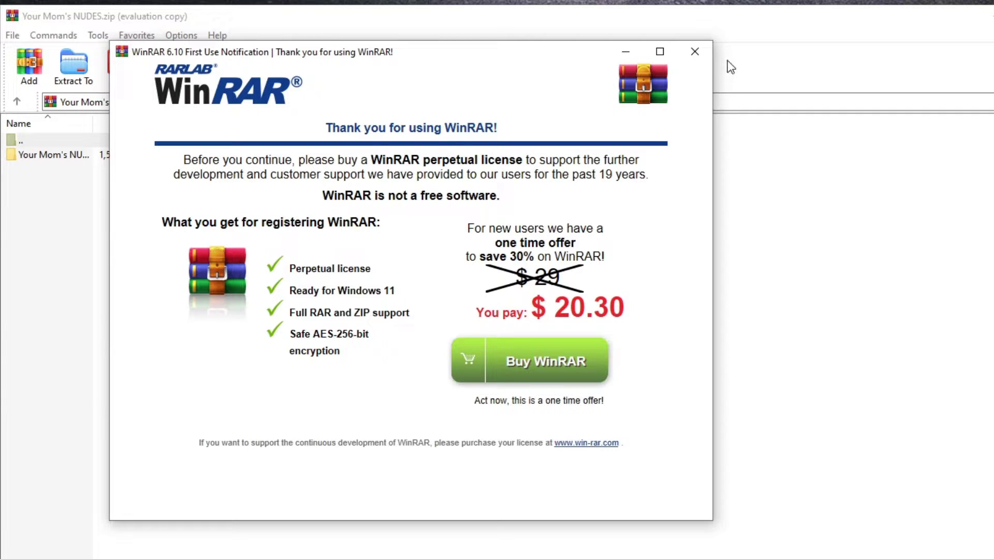
pyautogui.click(689, 59)
pyautogui.click(689, 58)
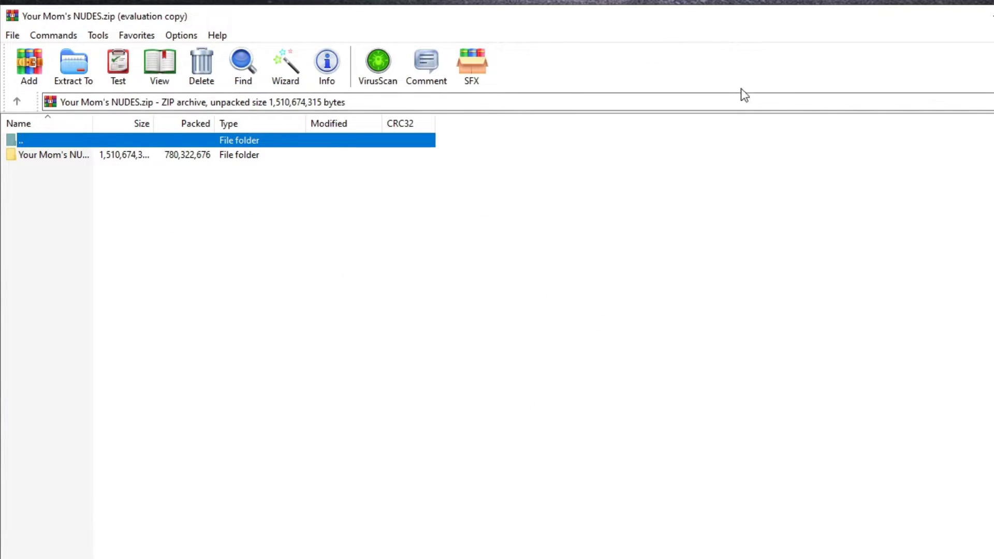
pyautogui.click(113, 155)
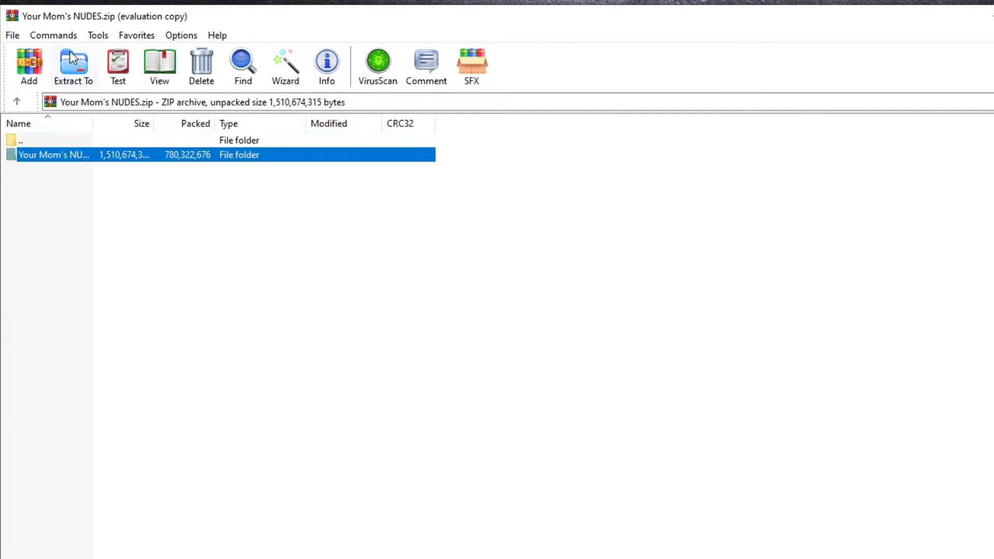
pyautogui.click(74, 65)
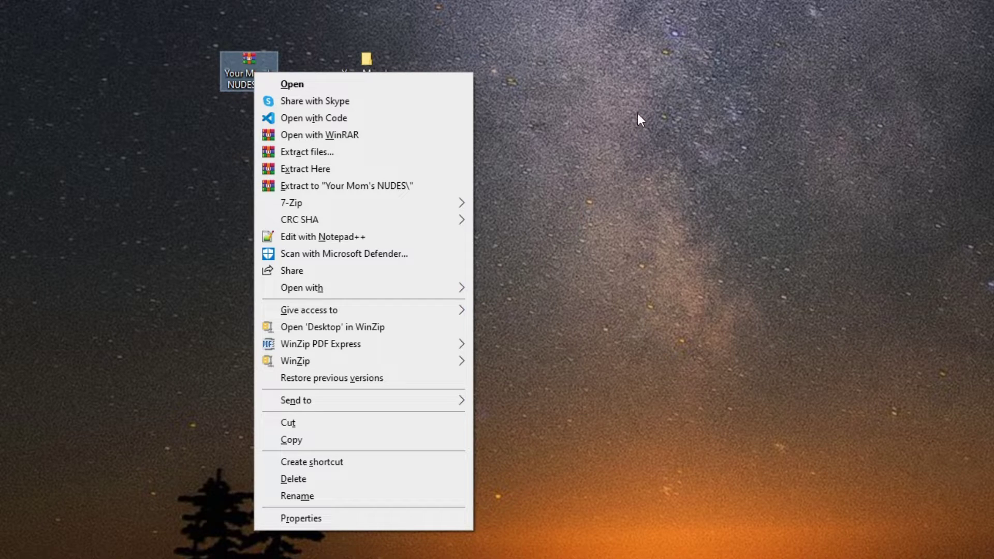
# Open the Desktop in WinZip's evaluation version, decline default-app, and open the zip archive.
pyautogui.click(339, 332)
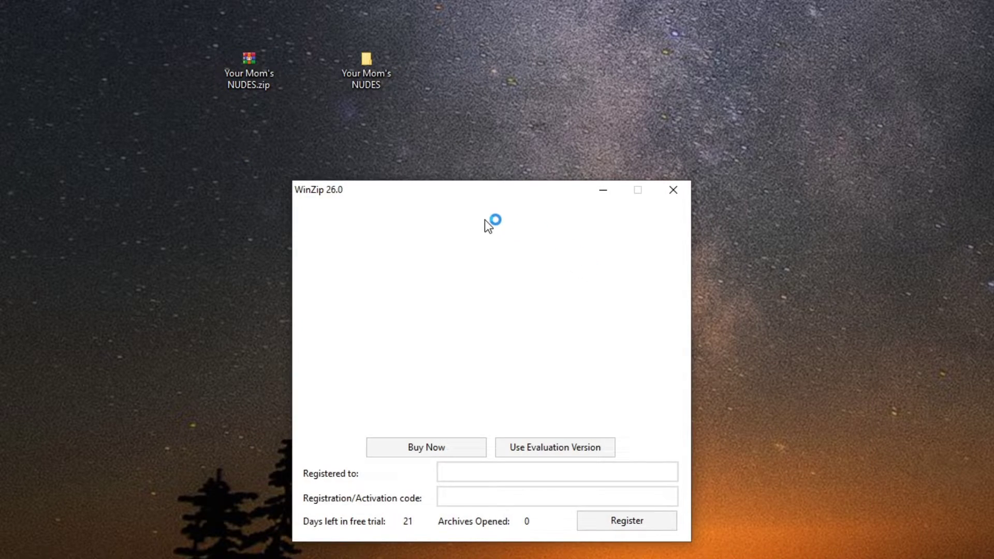
pyautogui.click(572, 445)
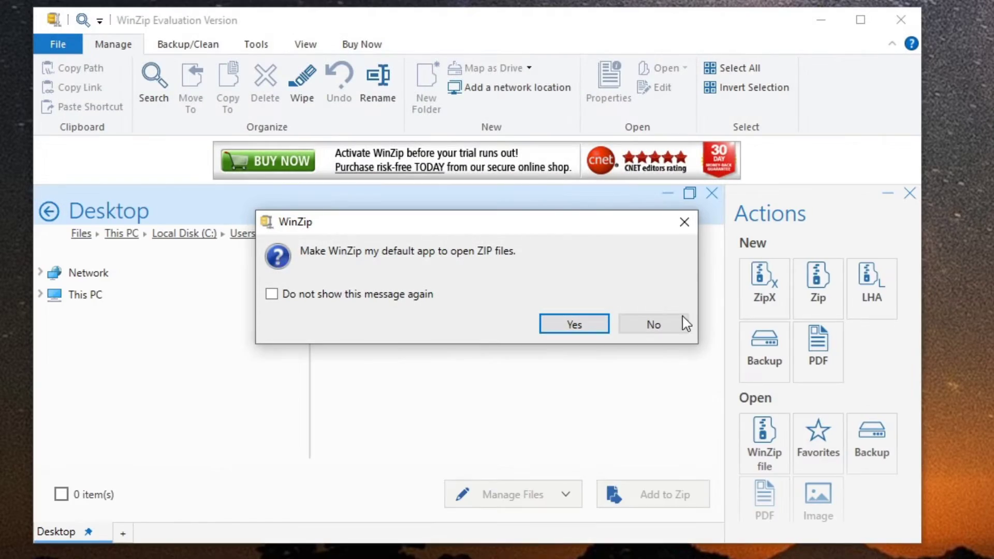
pyautogui.click(656, 326)
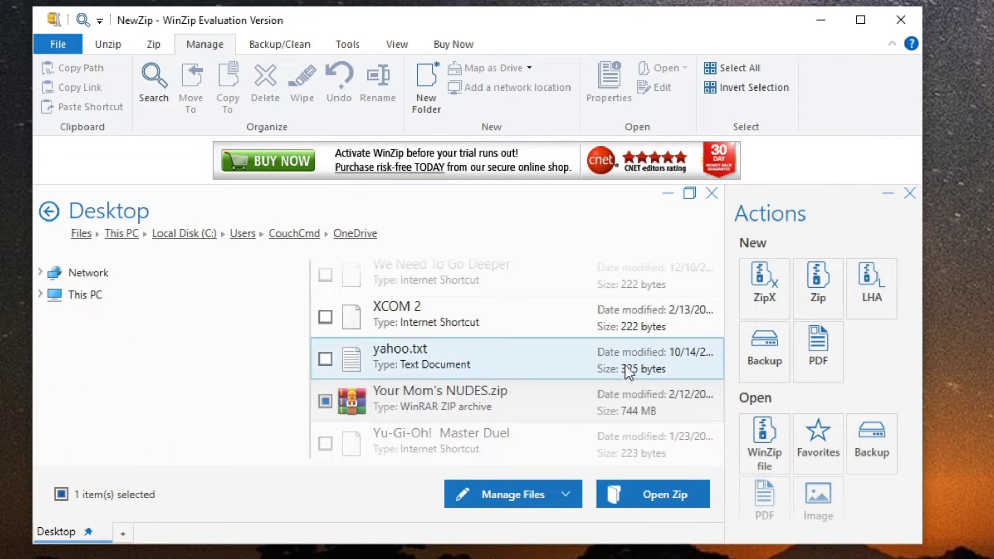
pyautogui.scroll(-2, 393, 408)
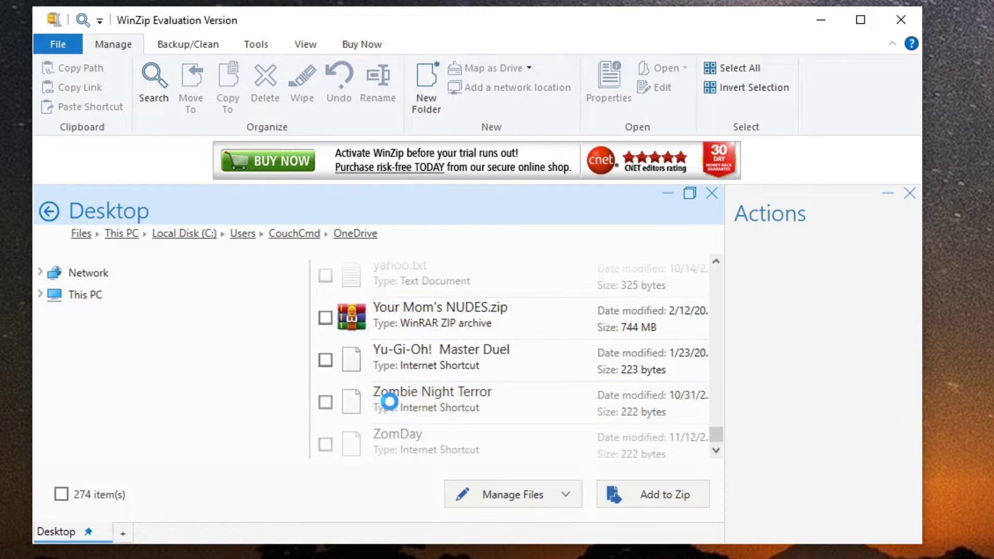
pyautogui.doubleClick(406, 323)
pyautogui.click(469, 350)
pyautogui.click(184, 326)
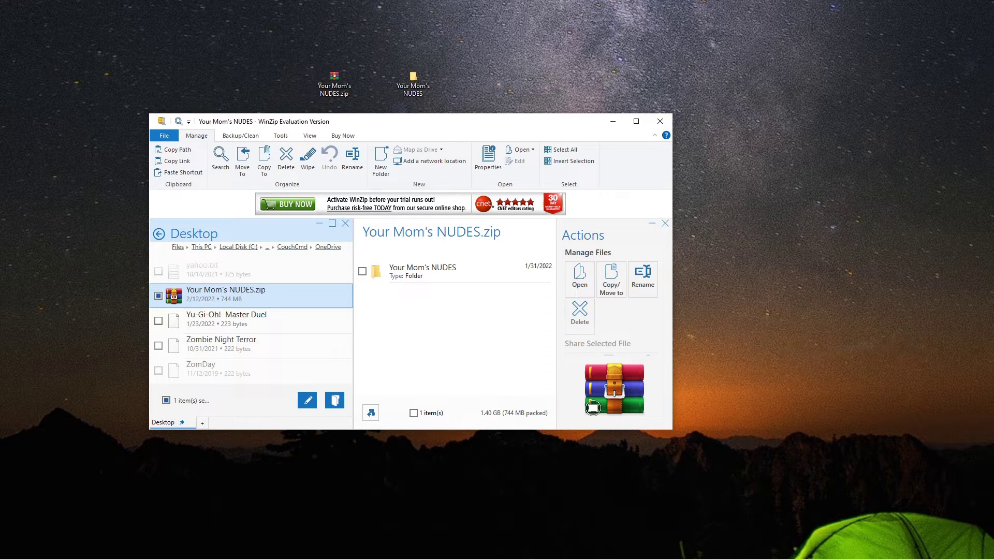
# Put the rar archive on the desktop and line the zip icon up beside the other archives.
pyautogui.moveTo(602, 2); pyautogui.dragTo(624, 90)
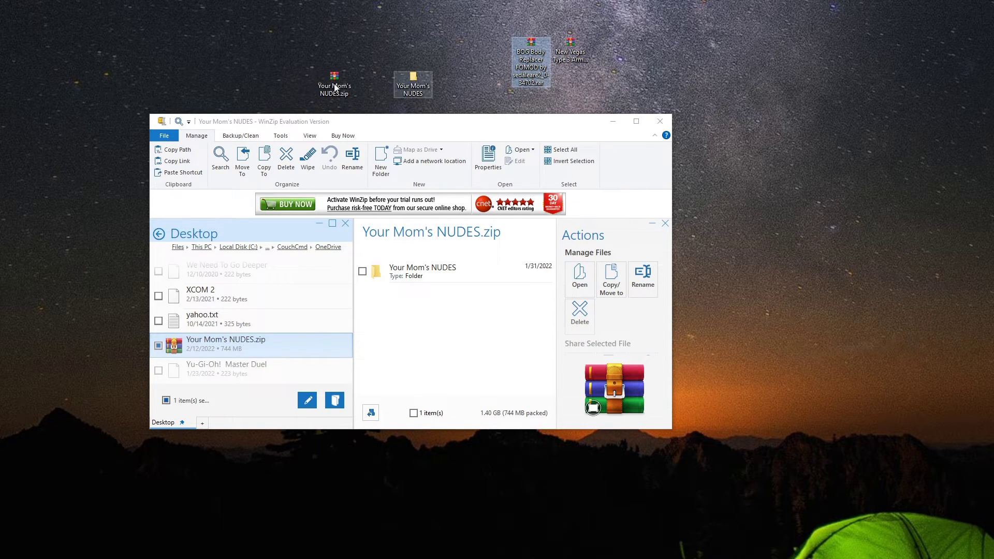
pyautogui.moveTo(325, 78); pyautogui.dragTo(449, 34)
pyautogui.moveTo(502, 76); pyautogui.dragTo(504, 78)
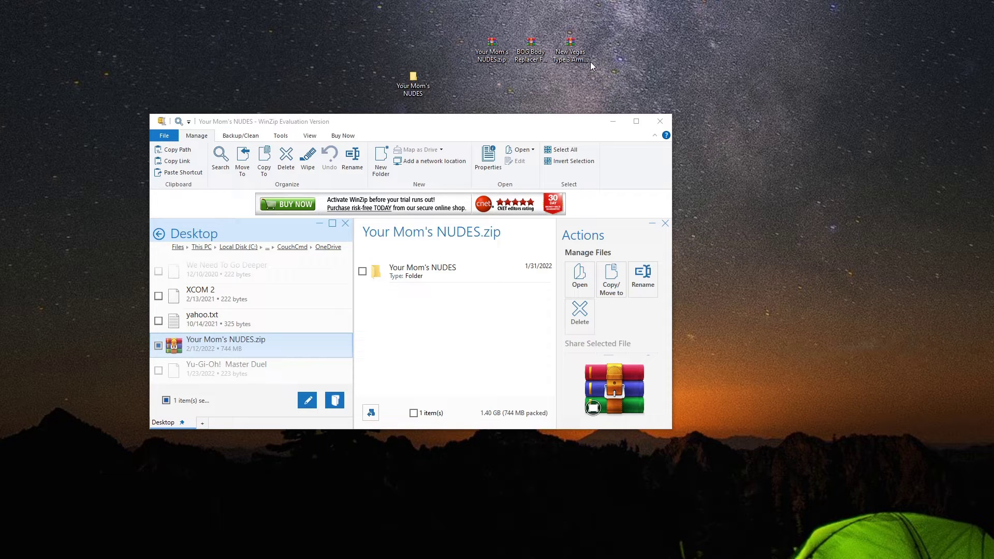
# Close WinZip and open the zip archive in 7-Zip, placed below the desktop icons.
pyautogui.click(668, 123)
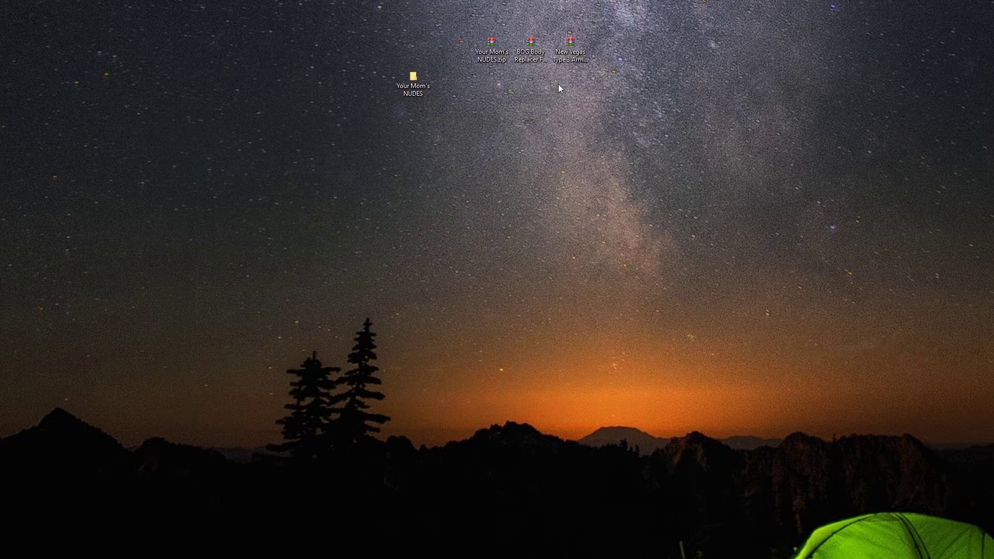
pyautogui.rightClick(500, 59)
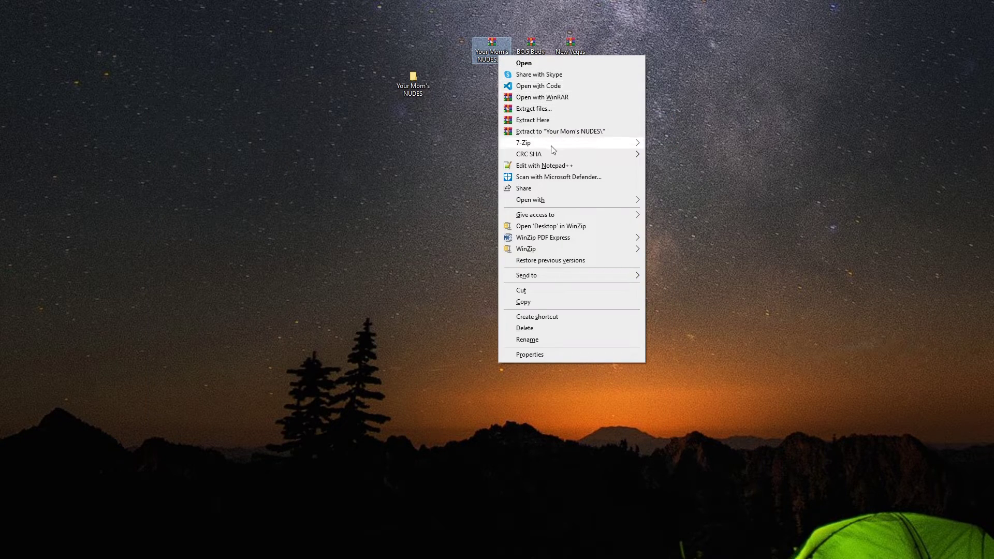
pyautogui.moveTo(552, 150)
pyautogui.click(683, 144)
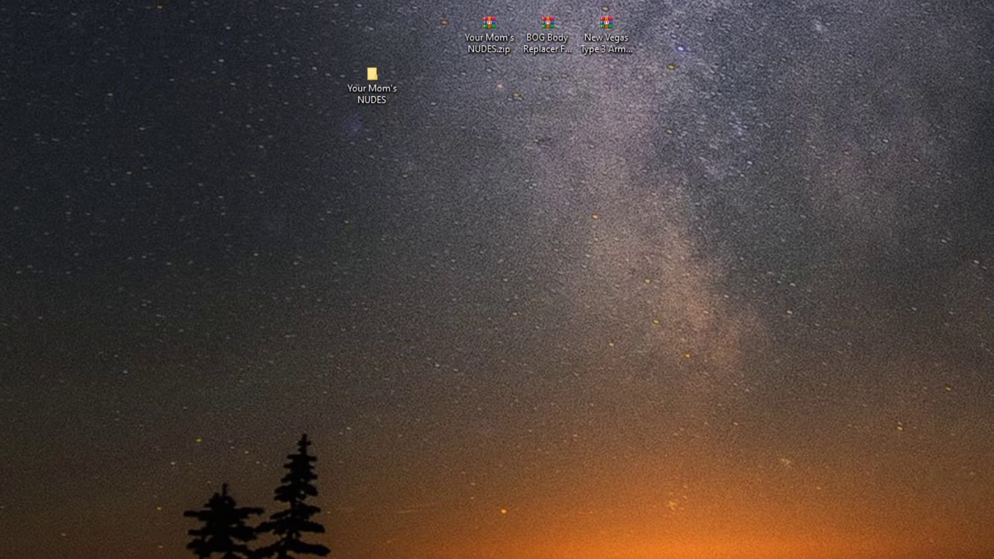
pyautogui.doubleClick(492, 44)
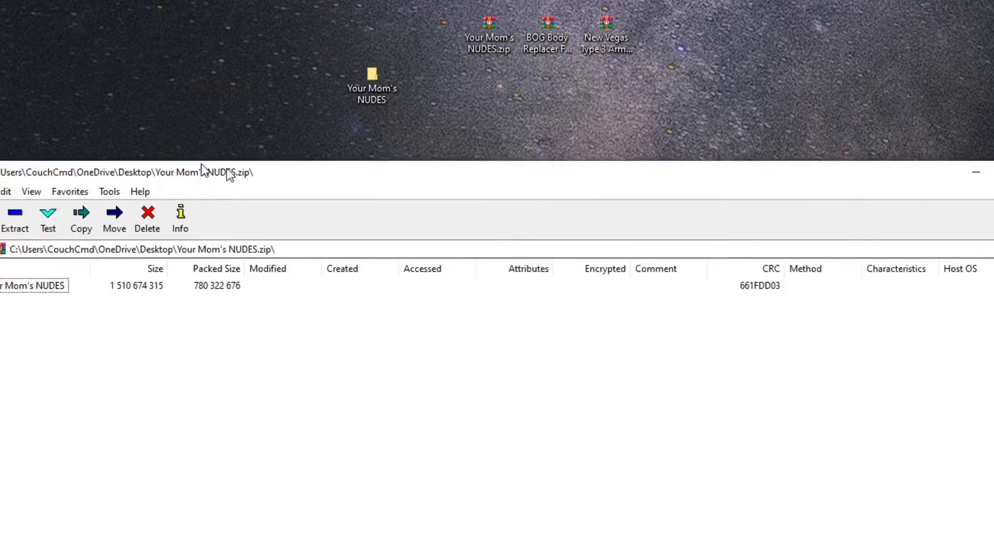
pyautogui.moveTo(282, 132); pyautogui.dragTo(342, 85)
pyautogui.moveTo(265, 87); pyautogui.dragTo(266, 88)
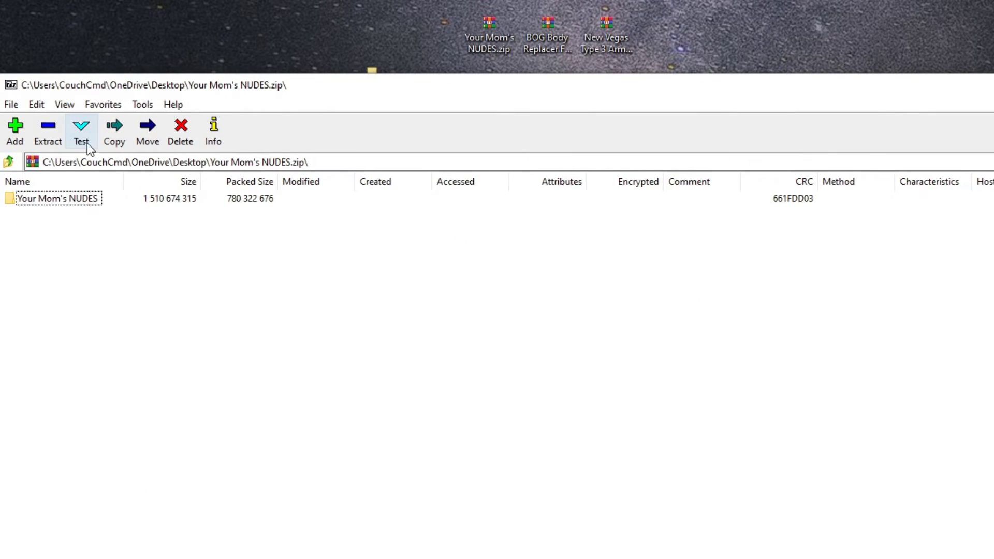
# Open the BOG Body Replacer rar in 7-Zip, then minimize its window.
pyautogui.rightClick(549, 38)
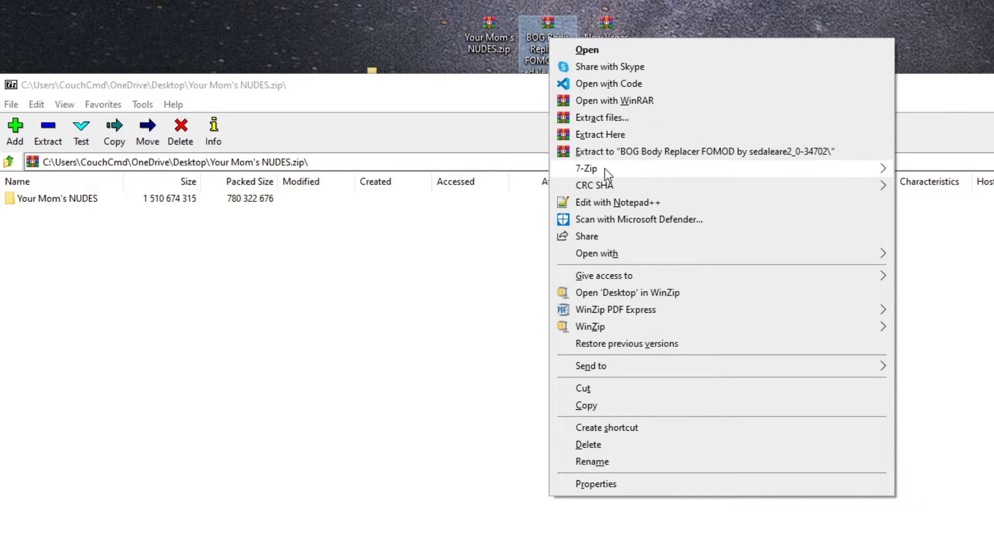
pyautogui.moveTo(583, 175)
pyautogui.click(295, 167)
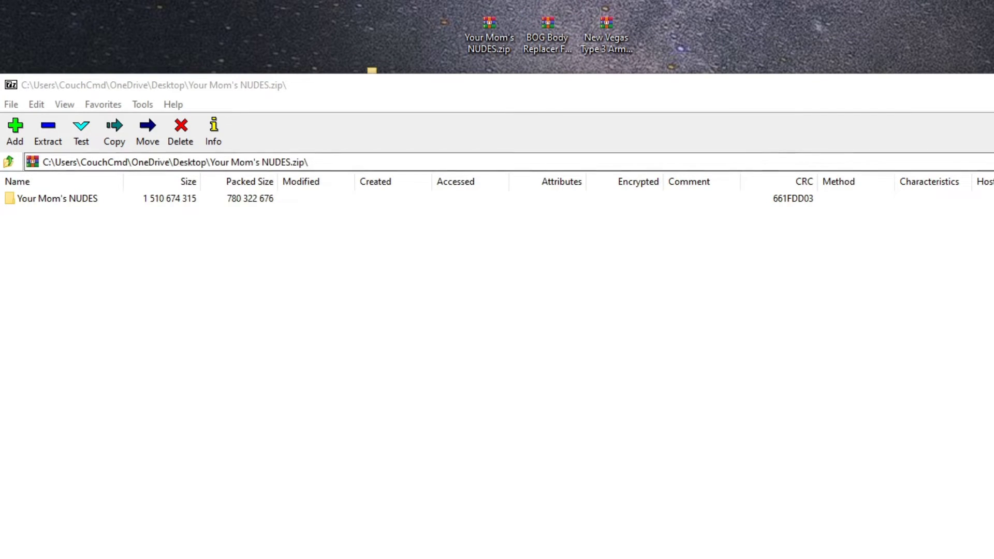
pyautogui.moveTo(930, 262); pyautogui.dragTo(204, 138)
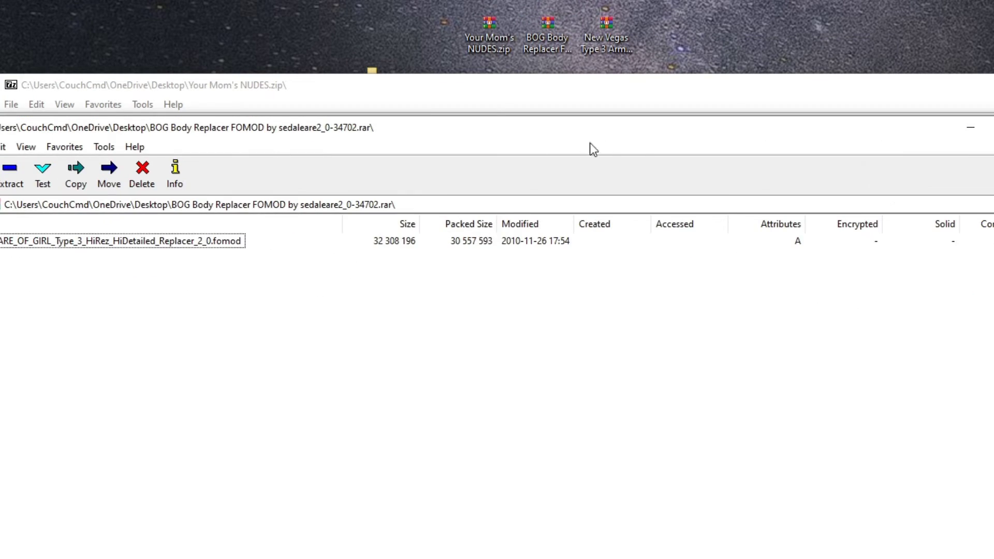
pyautogui.click(970, 128)
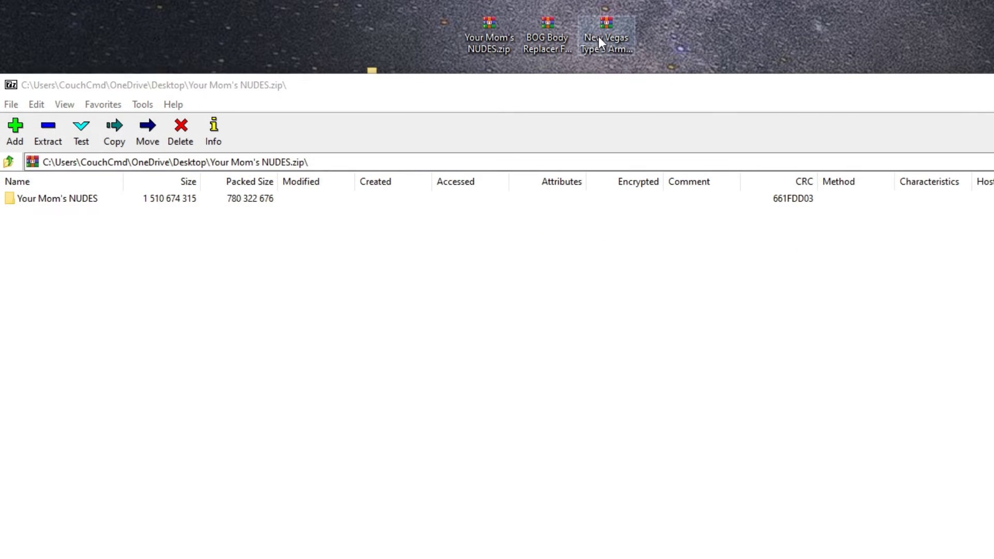
# Open the New Vegas Type 3 Armor Pack 7z in 7-Zip, then minimize it.
pyautogui.rightClick(599, 36)
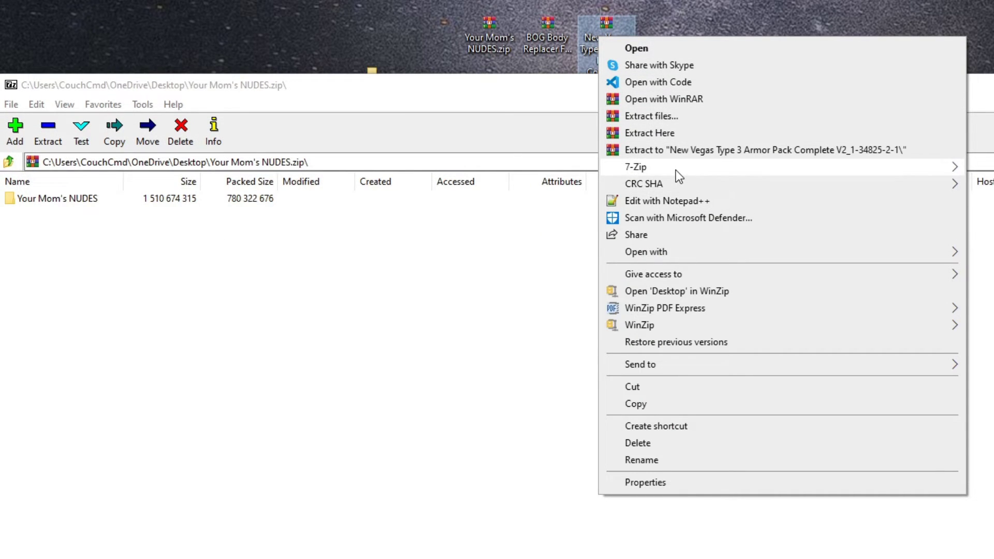
pyautogui.moveTo(676, 170)
pyautogui.click(381, 169)
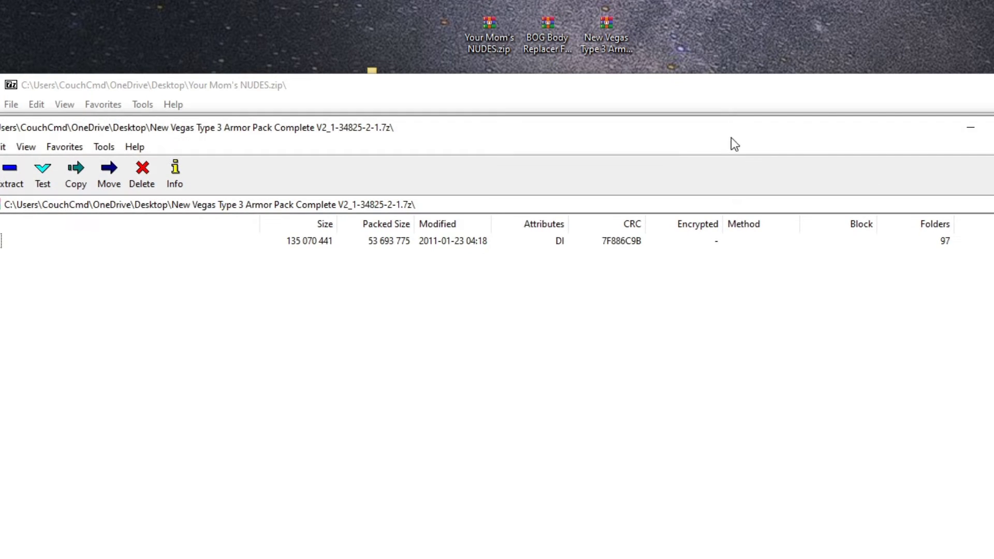
pyautogui.click(970, 127)
# Open the Desktop folder in WinZip's evaluation version, declining default-app, and browse its 276 items.
pyautogui.rightClick(554, 27)
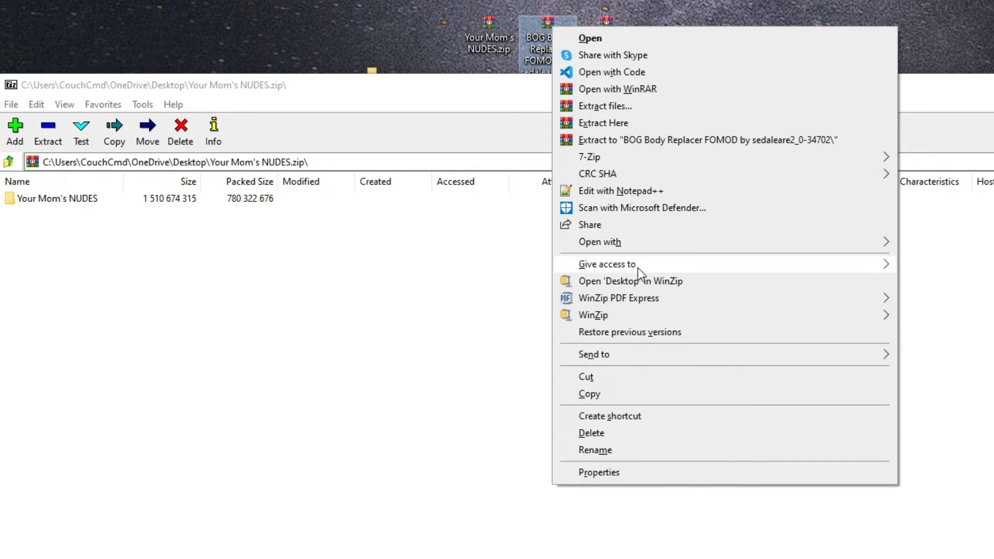
pyautogui.moveTo(624, 307)
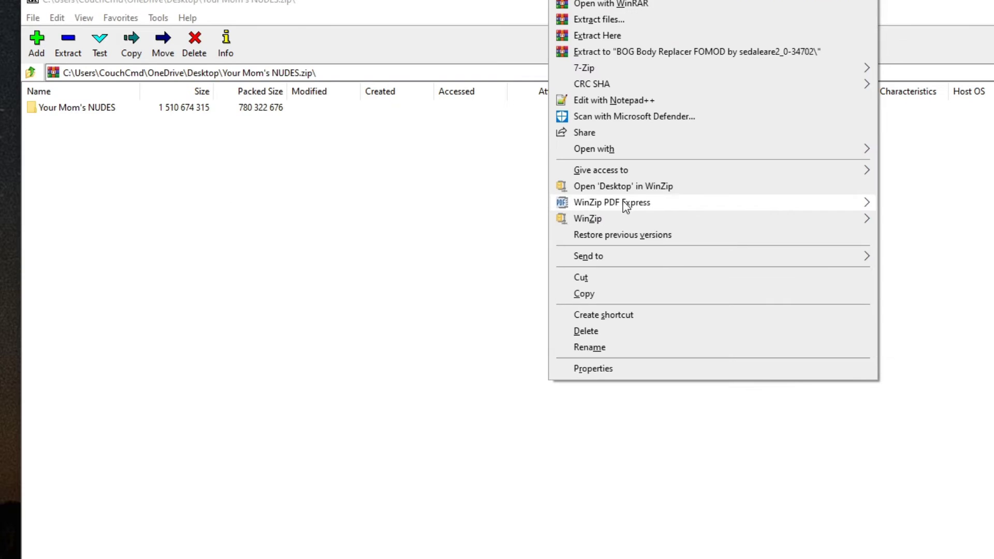
pyautogui.click(642, 281)
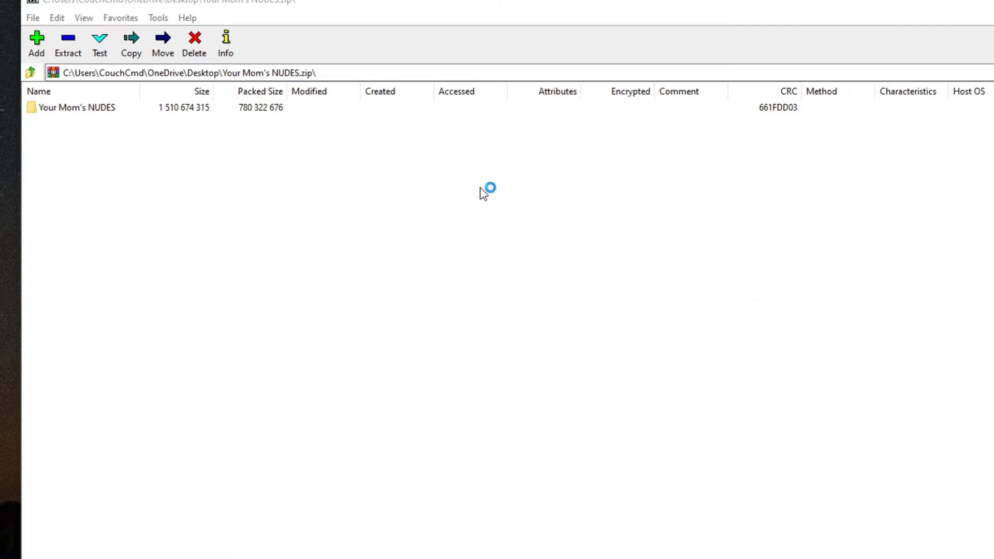
pyautogui.click(560, 360)
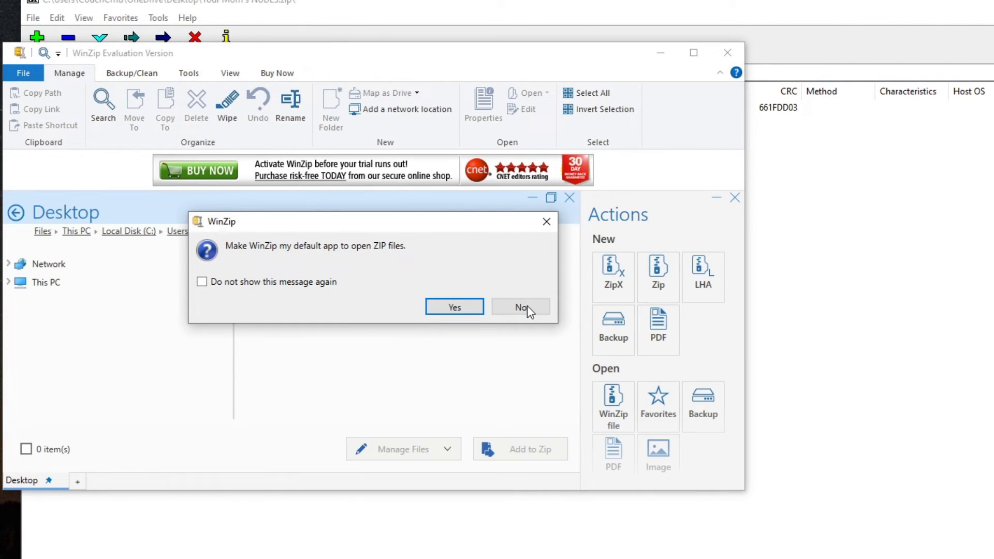
pyautogui.click(528, 309)
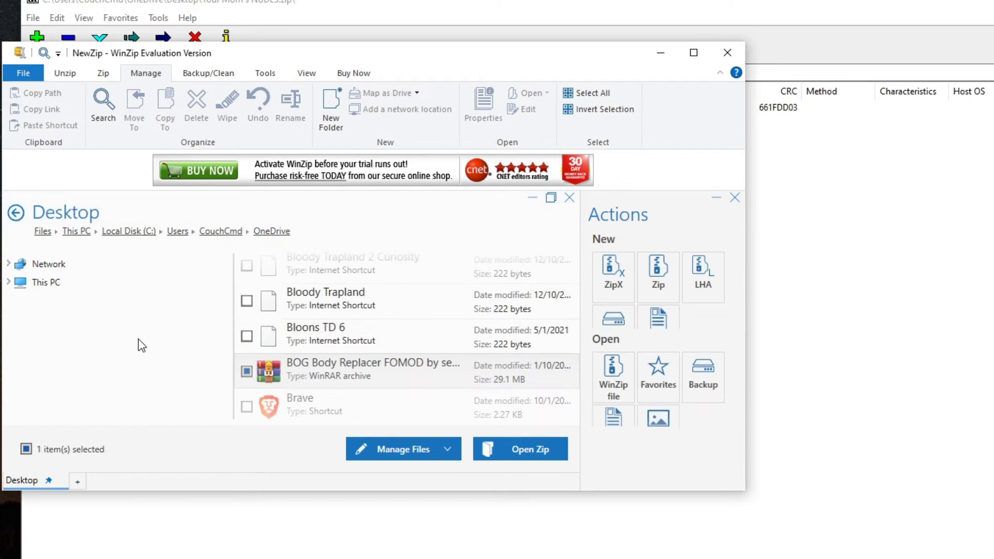
pyautogui.scroll(-1, 281, 355)
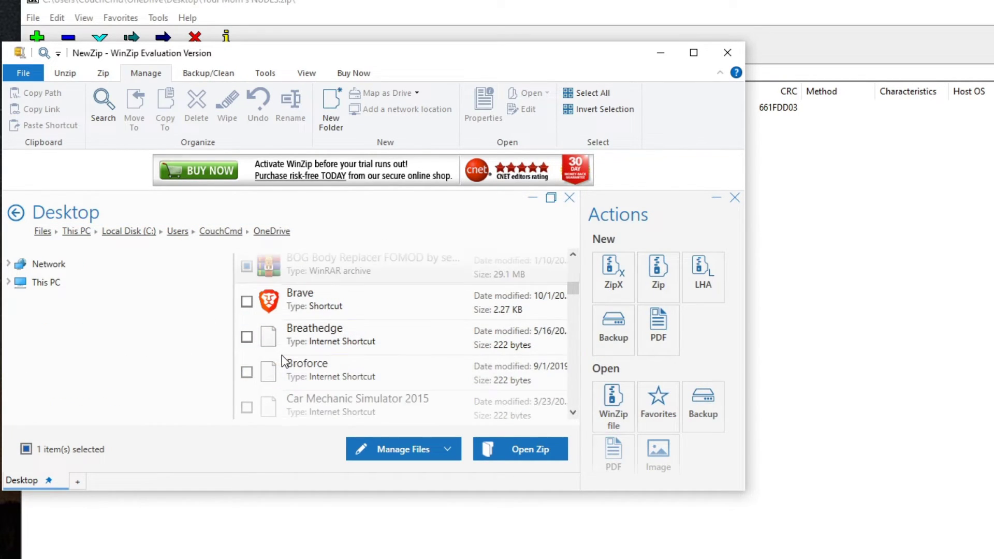
pyautogui.scroll(2, 290, 352)
pyautogui.scroll(-2, 311, 346)
pyautogui.scroll(1, 326, 341)
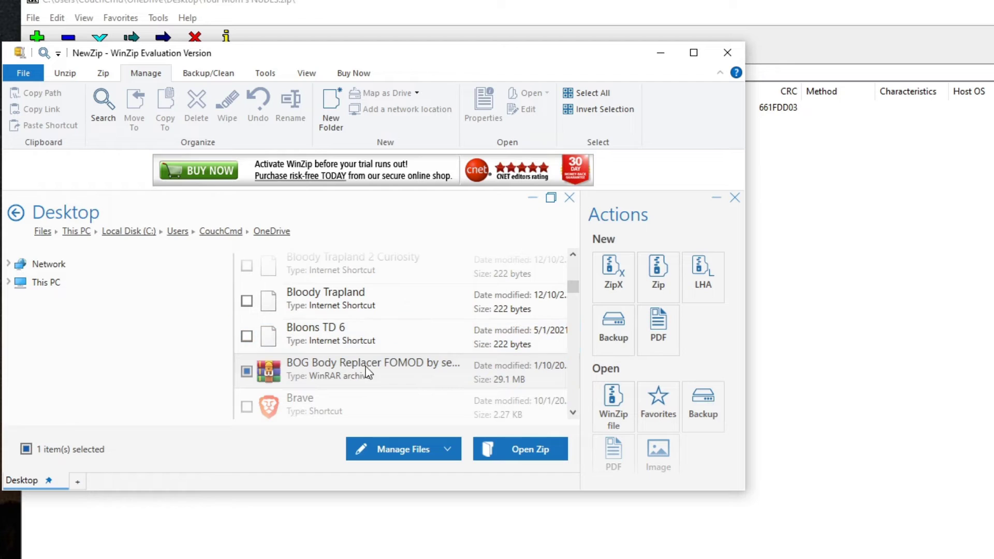
pyautogui.scroll(-1, 355, 377)
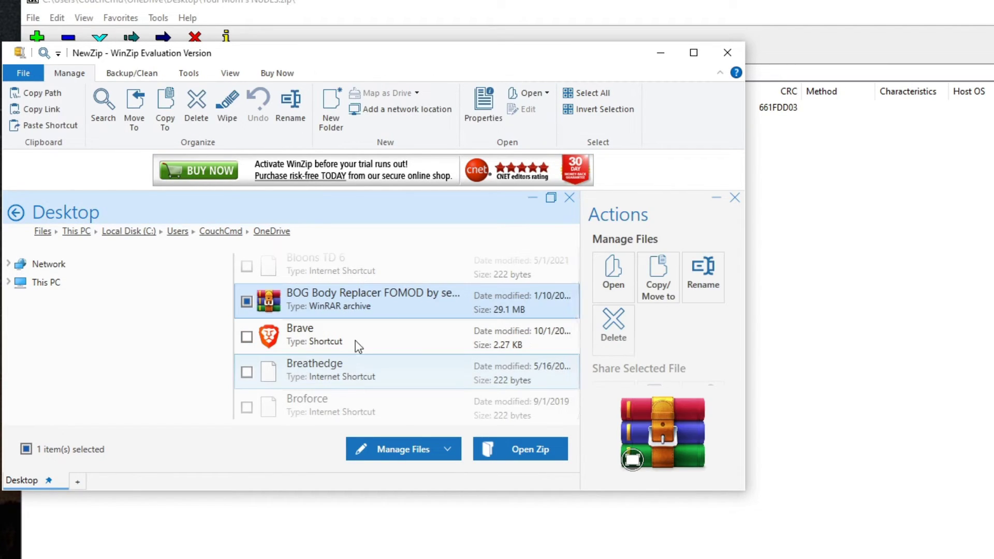
pyautogui.click(350, 305)
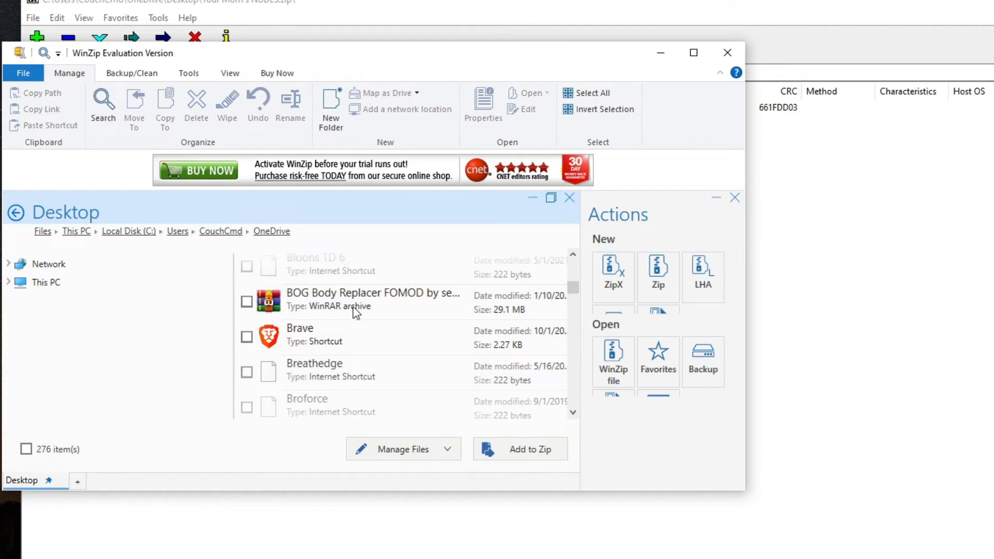
# Open the BOG Body Replacer rar in WinZip to view its contents without unzipping.
pyautogui.doubleClick(354, 308)
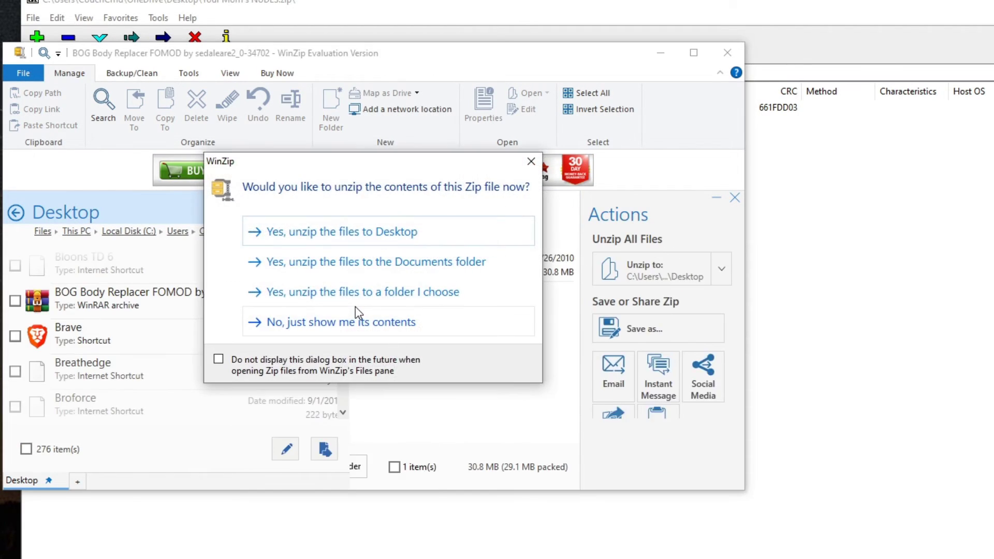
pyautogui.click(339, 329)
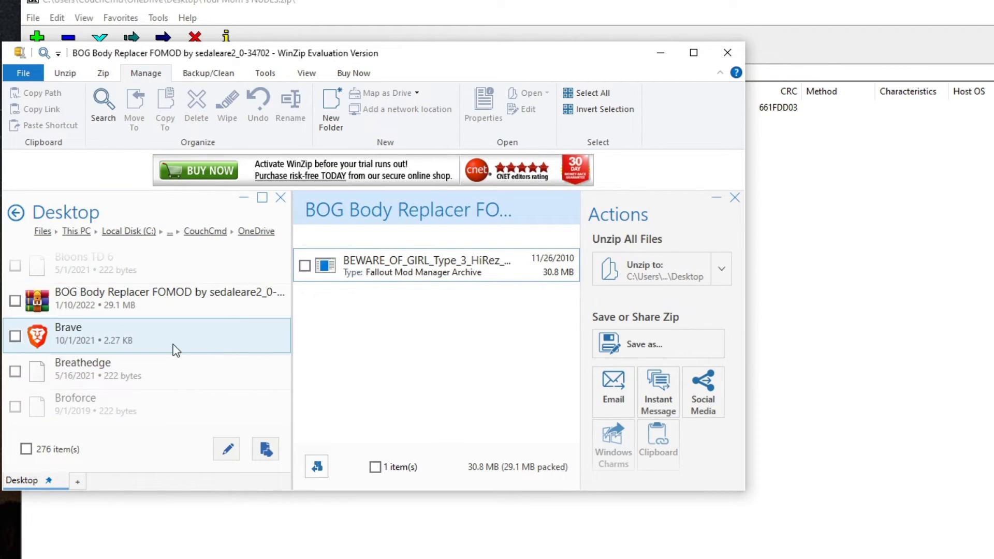
pyautogui.scroll(-2, 168, 344)
pyautogui.scroll(5, 171, 343)
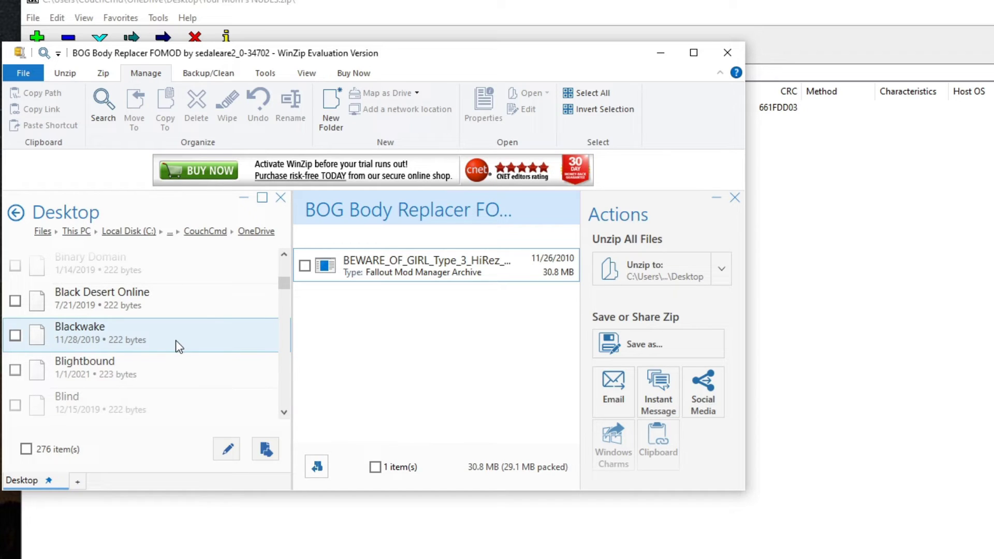
pyautogui.scroll(3, 178, 346)
pyautogui.scroll(-10, 179, 346)
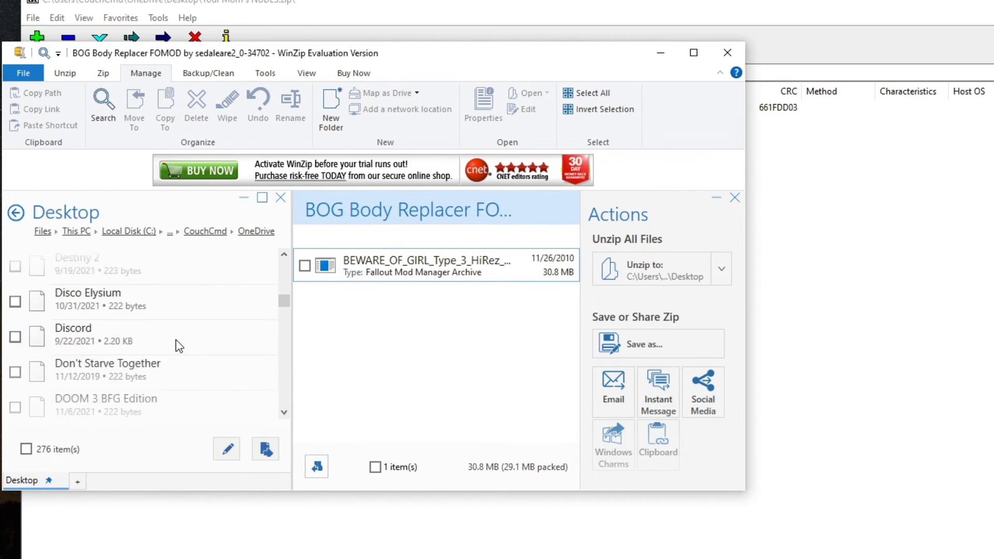
pyautogui.scroll(-15, 178, 346)
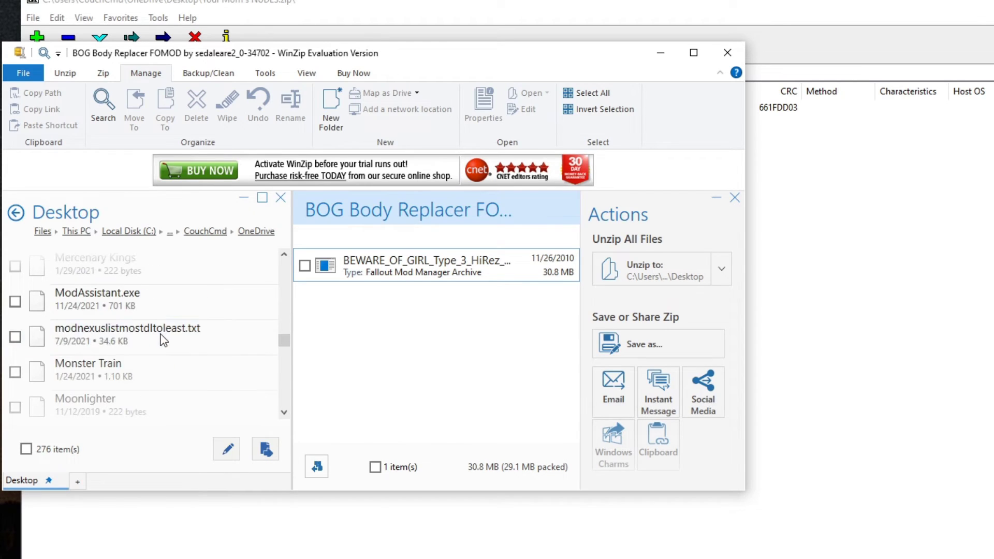
pyautogui.scroll(-10, 164, 340)
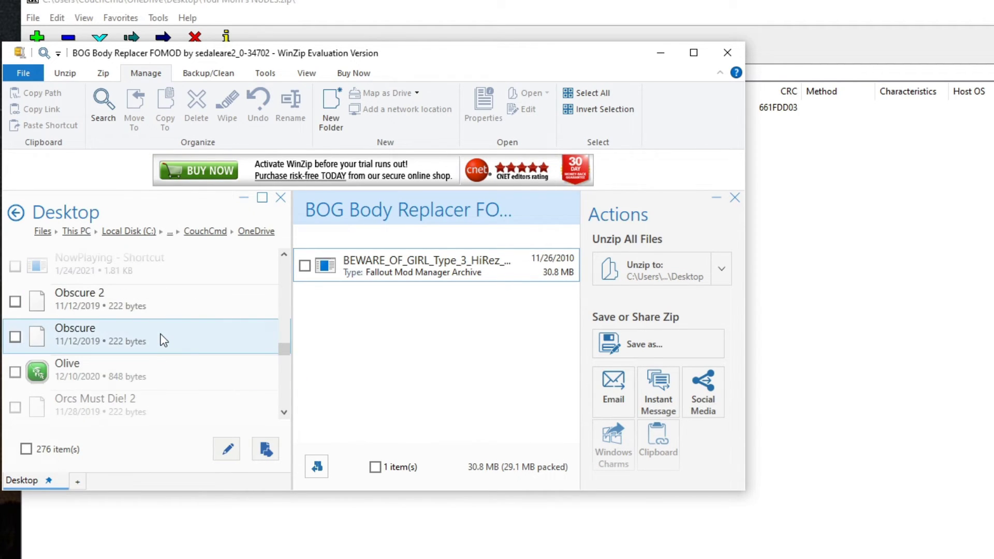
pyautogui.scroll(2, 164, 340)
# Open the New Vegas Type 3 Armor Pack 7z, showing its 128 MB Data folder.
pyautogui.click(164, 340)
pyautogui.scroll(-1, 164, 340)
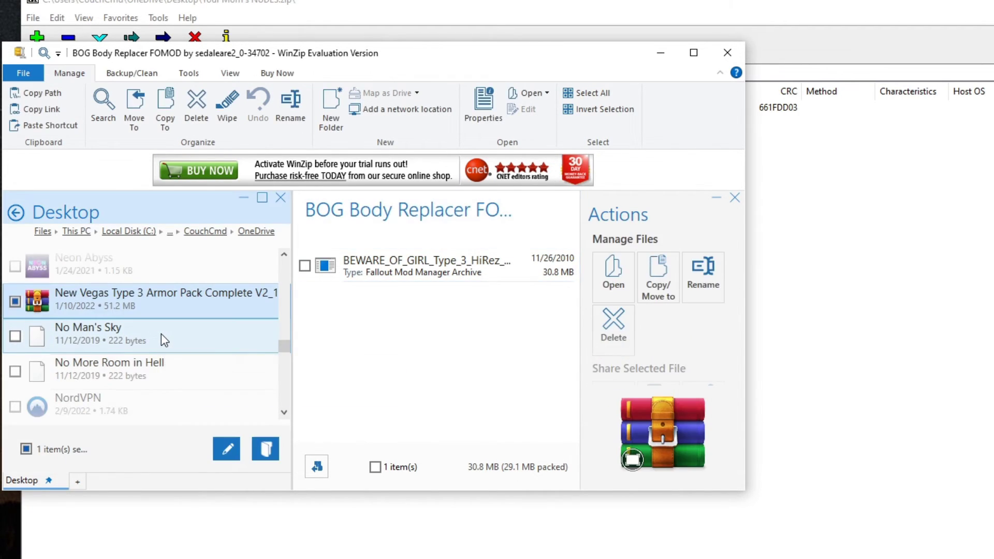
pyautogui.click(157, 299)
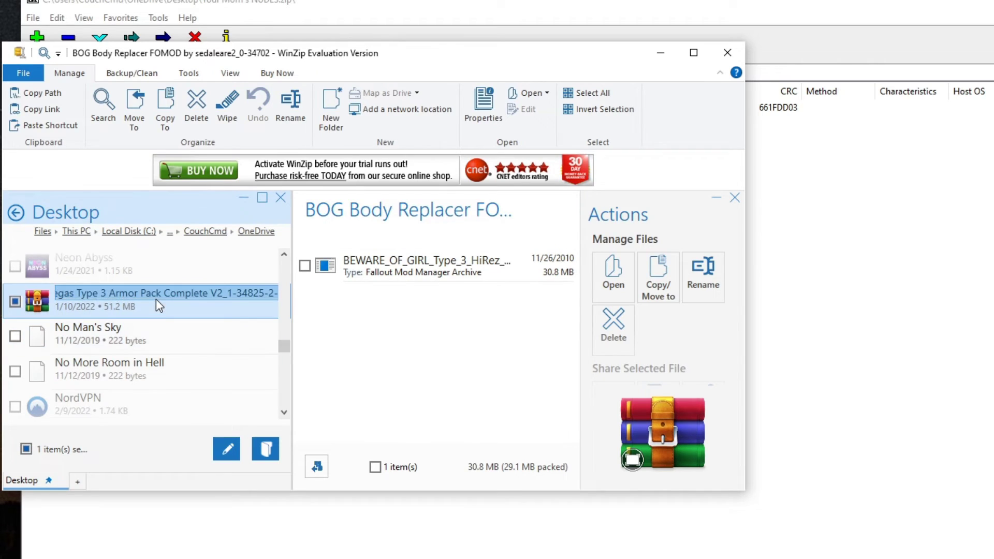
pyautogui.doubleClick(110, 307)
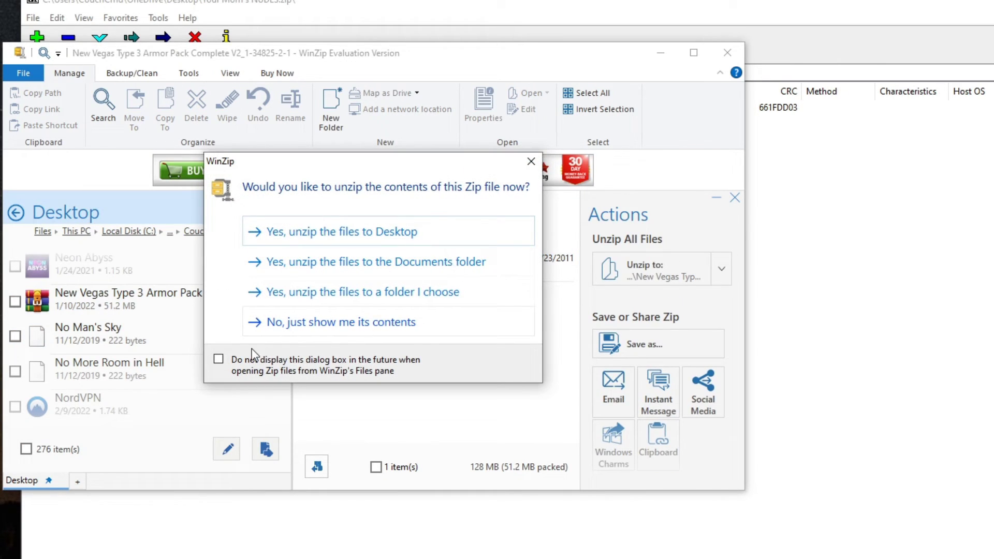
pyautogui.click(282, 323)
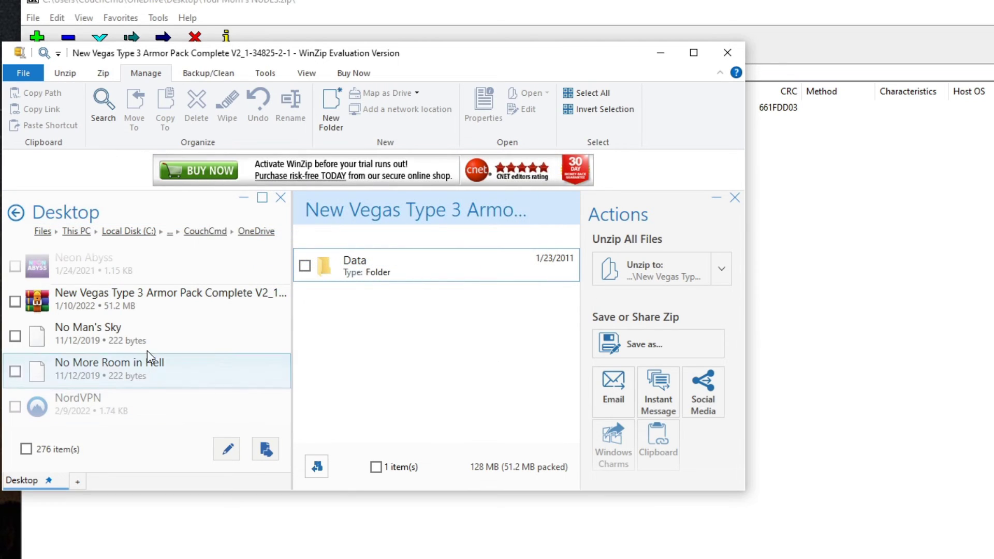